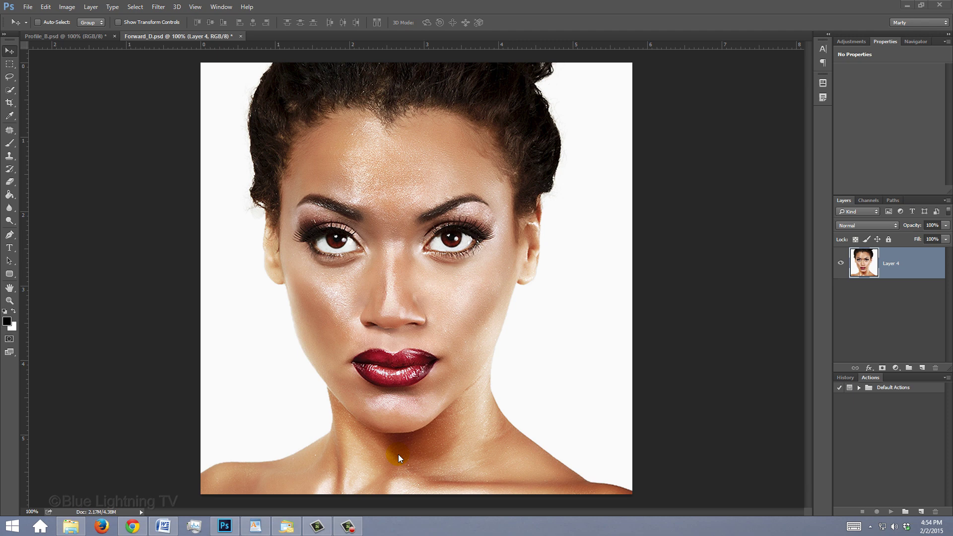
Bring the Profile_B.psd side-profile portrait to the front, leaving Forward_D.psd open.
{"action": "left_click", "coordinate": [87, 37]}
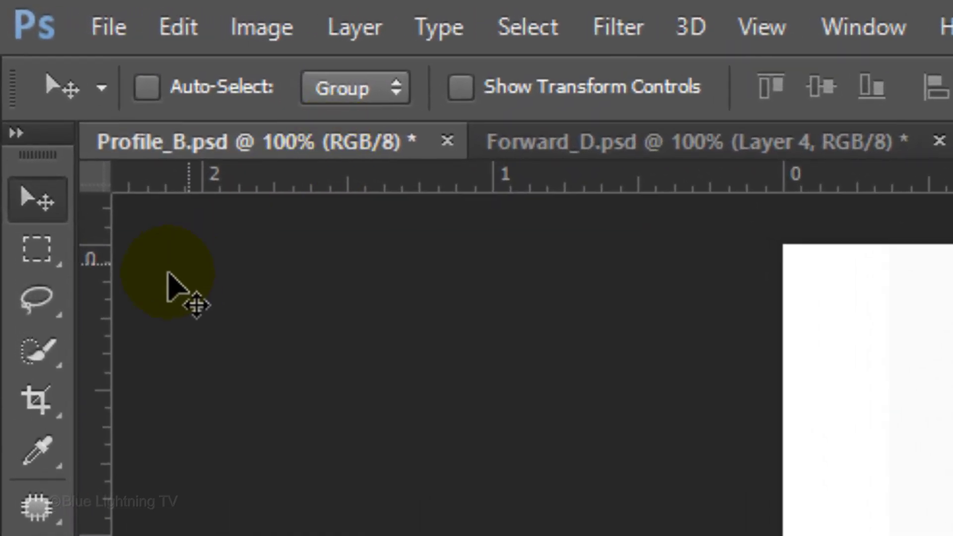
Select the profile woman's head, face and earring with the Quick Selection tool.
{"action": "left_click_drag", "start_coordinate": [41, 350], "coordinate": [226, 359]}
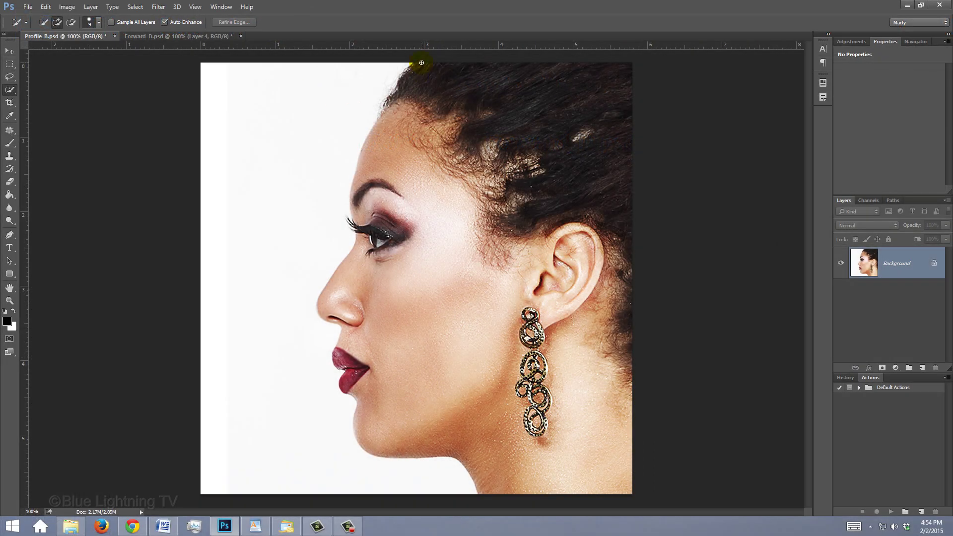
{"action": "mouse_move", "coordinate": [418, 60]}
{"action": "left_mouse_down"}
{"action": "mouse_move", "coordinate": [531, 63]}
{"action": "mouse_move", "coordinate": [569, 96]}
{"action": "mouse_move", "coordinate": [378, 135]}
{"action": "mouse_move", "coordinate": [361, 192]}
{"action": "mouse_move", "coordinate": [370, 247]}
{"action": "mouse_move", "coordinate": [455, 228]}
{"action": "mouse_move", "coordinate": [576, 279]}
{"action": "mouse_move", "coordinate": [374, 292]}
{"action": "mouse_move", "coordinate": [340, 321]}
{"action": "mouse_move", "coordinate": [348, 363]}
{"action": "mouse_move", "coordinate": [518, 441]}
{"action": "mouse_move", "coordinate": [521, 319]}
{"action": "left_mouse_up"}
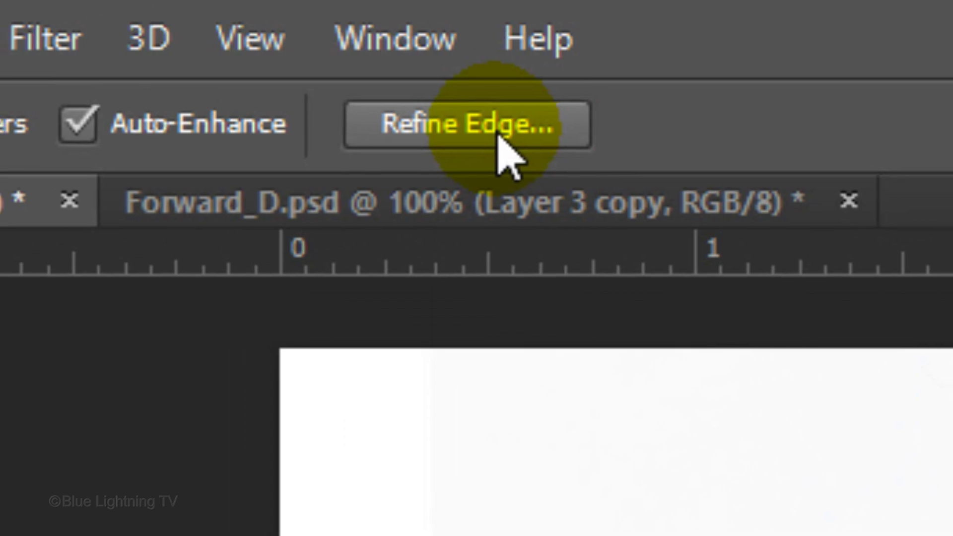
Refine Edge with a 3.0 px Smart Radius along the hair, output to New Layer with Layer Mask.
{"action": "left_click", "coordinate": [391, 20]}
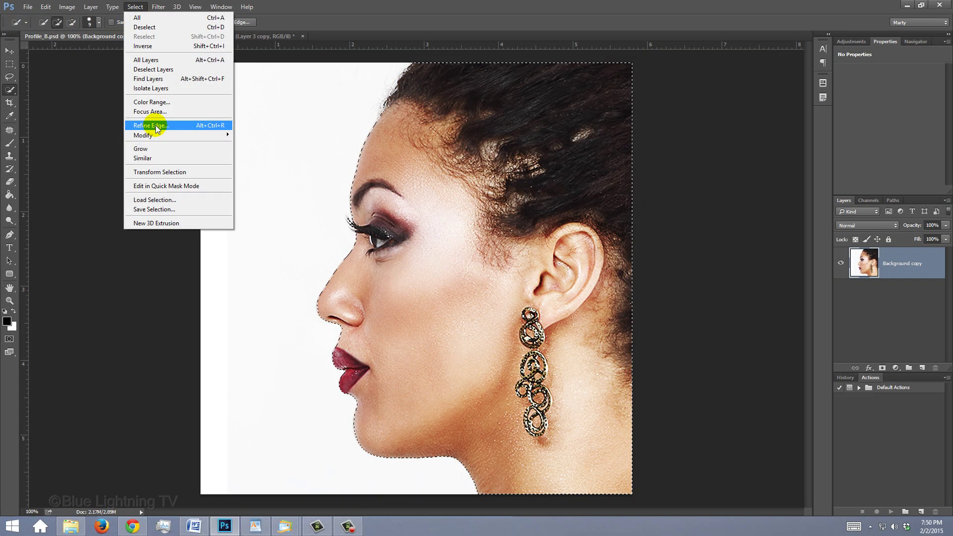
{"action": "left_click", "coordinate": [445, 363]}
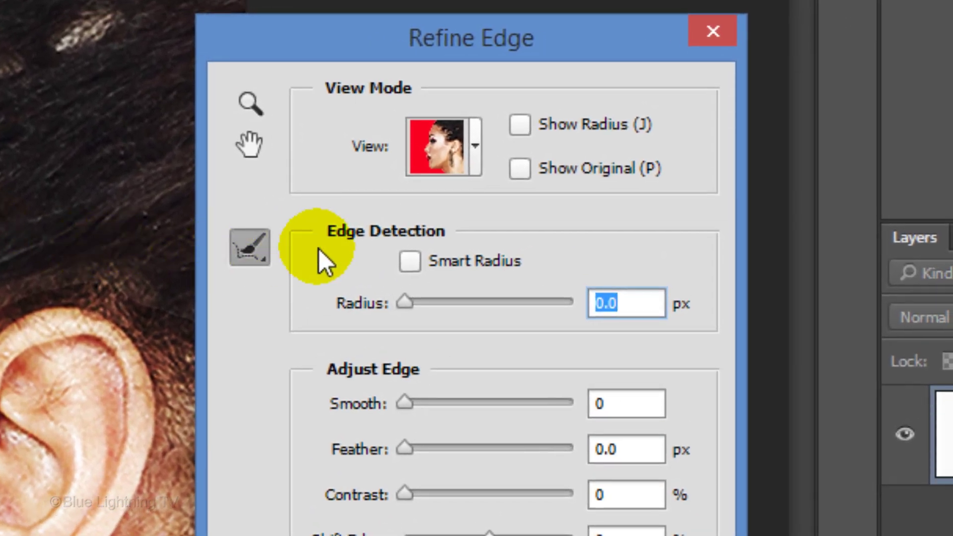
{"action": "left_click", "coordinate": [410, 261]}
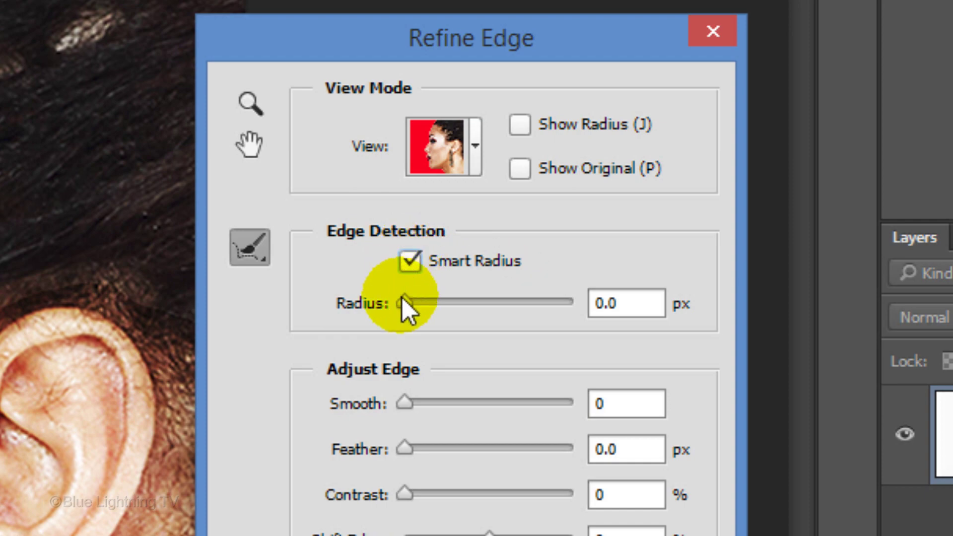
{"action": "left_click_drag", "start_coordinate": [405, 301], "coordinate": [433, 301]}
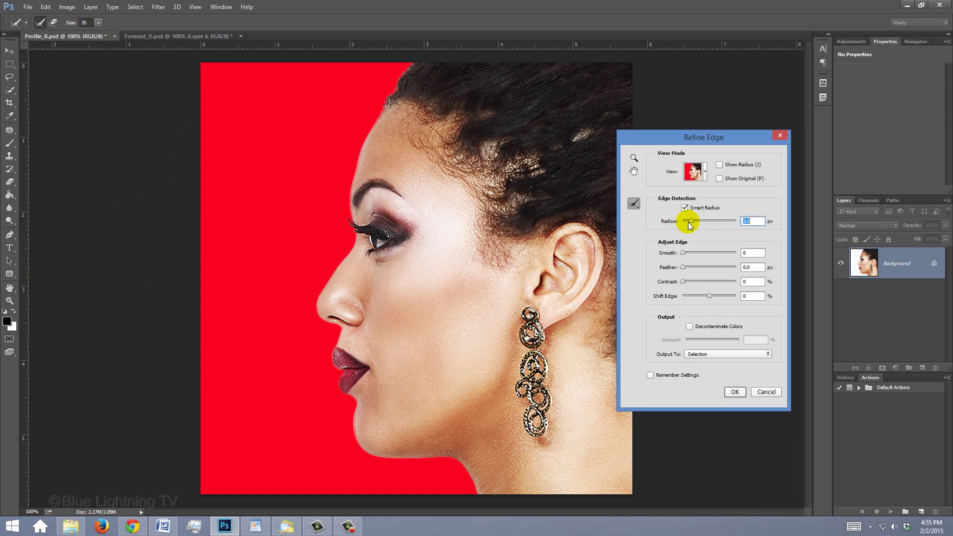
{"action": "left_click_drag", "start_coordinate": [387, 113], "coordinate": [412, 57]}
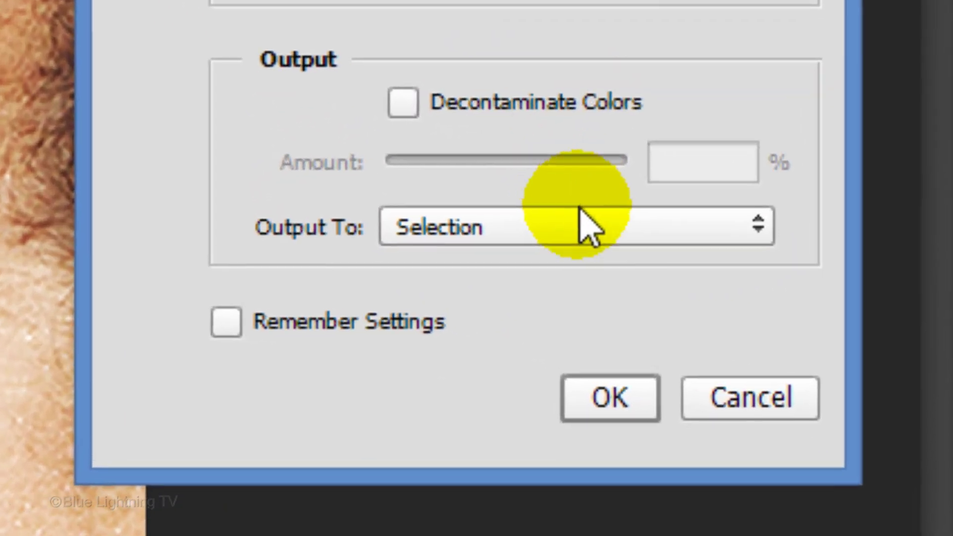
{"action": "left_click", "coordinate": [730, 353]}
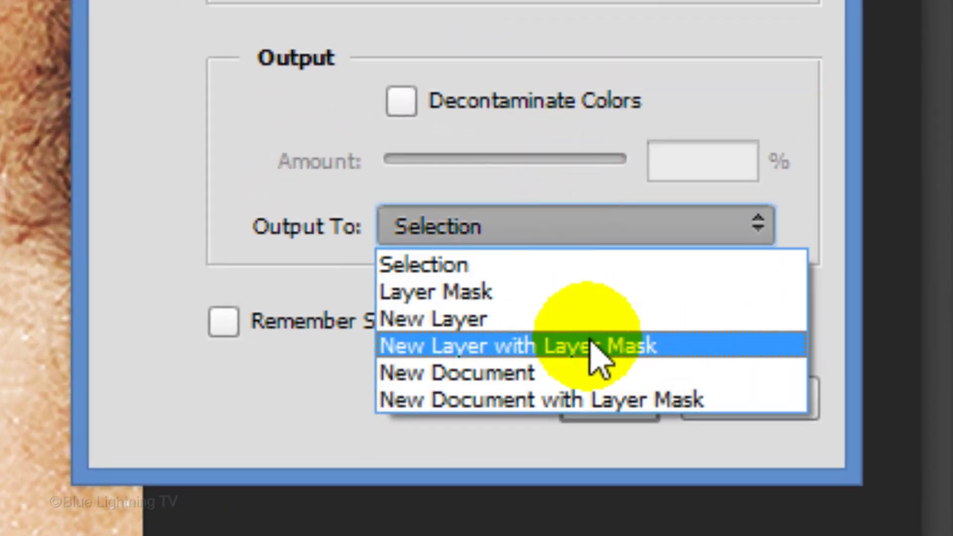
{"action": "left_click", "coordinate": [590, 342]}
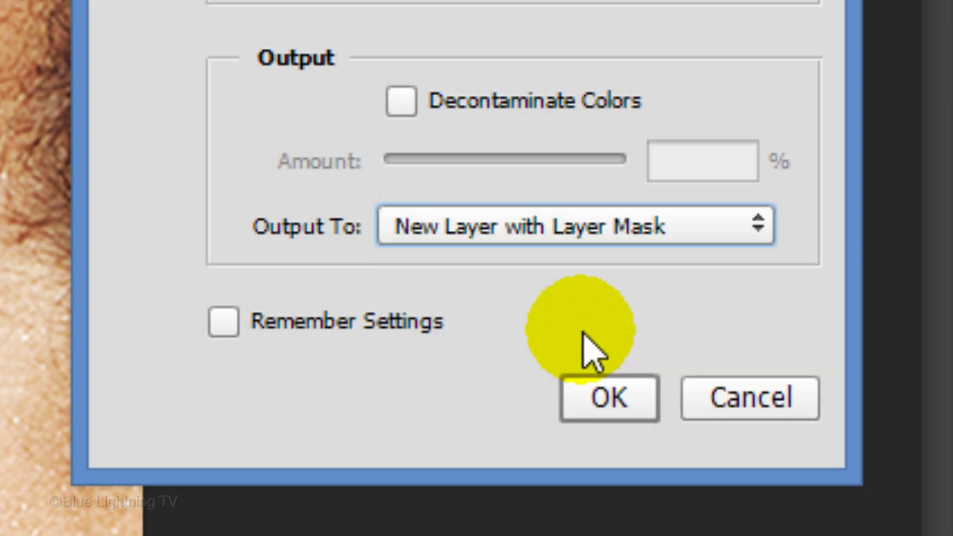
{"action": "left_click", "coordinate": [600, 395]}
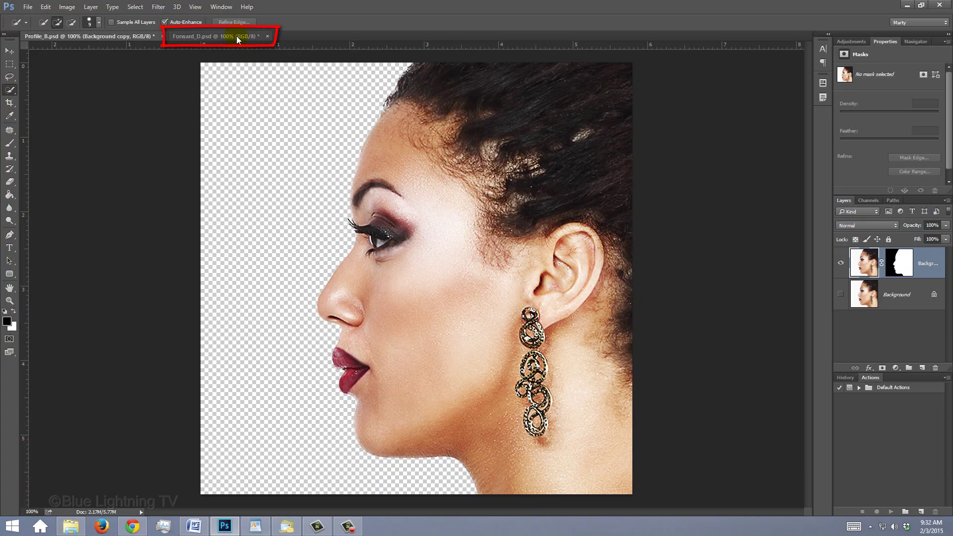
In Forward_D.psd, select the front-facing woman with the Quick Selection tool.
{"action": "left_click", "coordinate": [237, 35]}
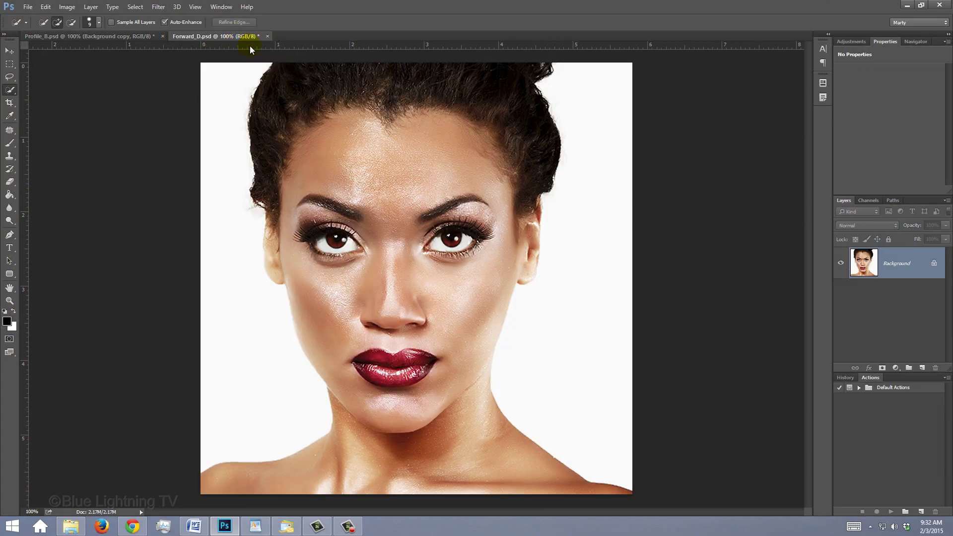
{"action": "mouse_move", "coordinate": [269, 65]}
{"action": "left_mouse_down"}
{"action": "mouse_move", "coordinate": [503, 63]}
{"action": "mouse_move", "coordinate": [509, 107]}
{"action": "mouse_move", "coordinate": [274, 127]}
{"action": "mouse_move", "coordinate": [336, 177]}
{"action": "mouse_move", "coordinate": [532, 210]}
{"action": "mouse_move", "coordinate": [320, 216]}
{"action": "mouse_move", "coordinate": [276, 272]}
{"action": "mouse_move", "coordinate": [323, 244]}
{"action": "mouse_move", "coordinate": [481, 255]}
{"action": "mouse_move", "coordinate": [527, 270]}
{"action": "mouse_move", "coordinate": [317, 262]}
{"action": "mouse_move", "coordinate": [390, 332]}
{"action": "mouse_move", "coordinate": [377, 391]}
{"action": "mouse_move", "coordinate": [367, 362]}
{"action": "left_mouse_up"}
Refine the woman's edge with a 3.7 px Smart Radius along the hair, output to New Layer.
{"action": "left_click", "coordinate": [241, 22]}
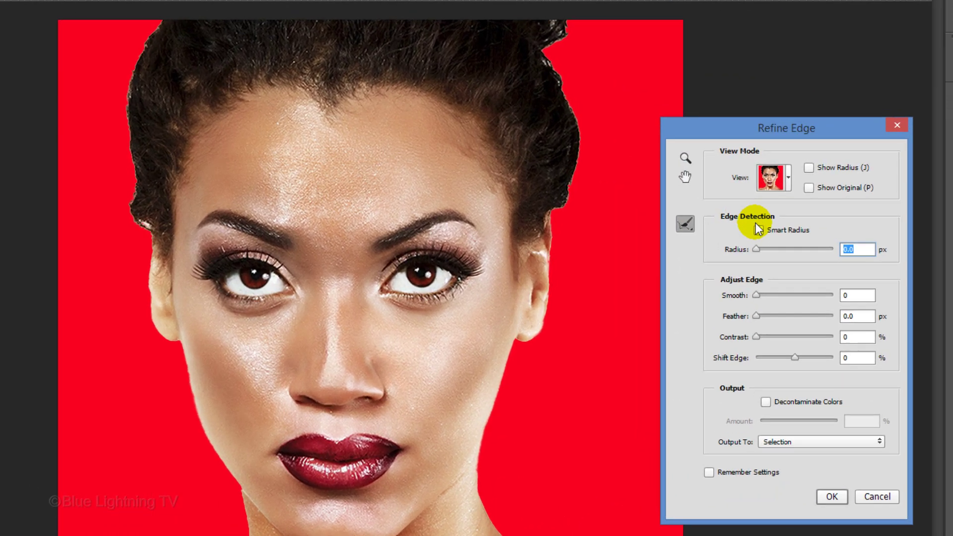
{"action": "left_click", "coordinate": [733, 222]}
{"action": "left_click_drag", "start_coordinate": [728, 238], "coordinate": [738, 237]}
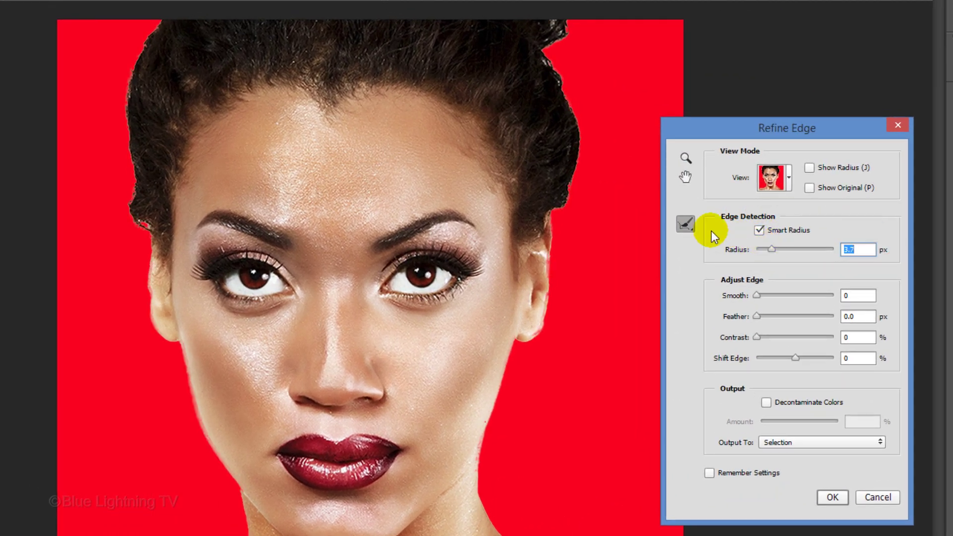
{"action": "mouse_move", "coordinate": [564, 201]}
{"action": "left_mouse_down"}
{"action": "mouse_move", "coordinate": [556, 219]}
{"action": "mouse_move", "coordinate": [576, 139]}
{"action": "mouse_move", "coordinate": [571, 161]}
{"action": "mouse_move", "coordinate": [544, 40]}
{"action": "mouse_move", "coordinate": [571, 29]}
{"action": "mouse_move", "coordinate": [368, 6]}
{"action": "mouse_move", "coordinate": [236, 9]}
{"action": "mouse_move", "coordinate": [156, 28]}
{"action": "mouse_move", "coordinate": [130, 79]}
{"action": "mouse_move", "coordinate": [143, 221]}
{"action": "left_mouse_up"}
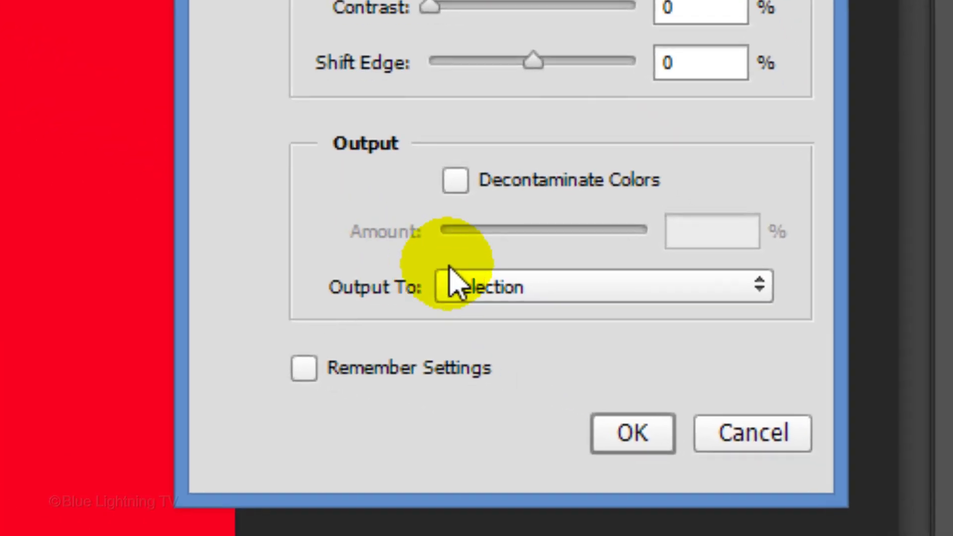
{"action": "left_click", "coordinate": [586, 286]}
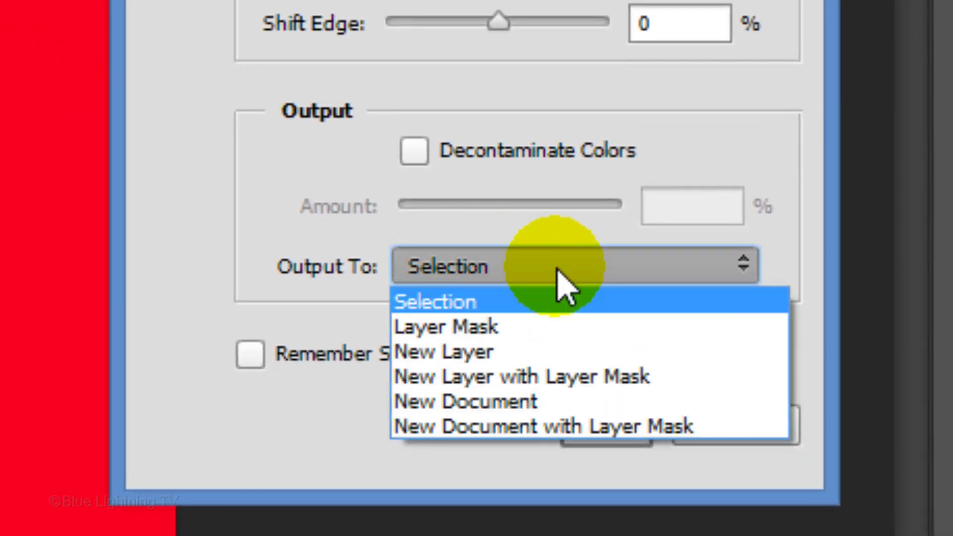
{"action": "left_click", "coordinate": [542, 364]}
{"action": "left_click", "coordinate": [602, 433]}
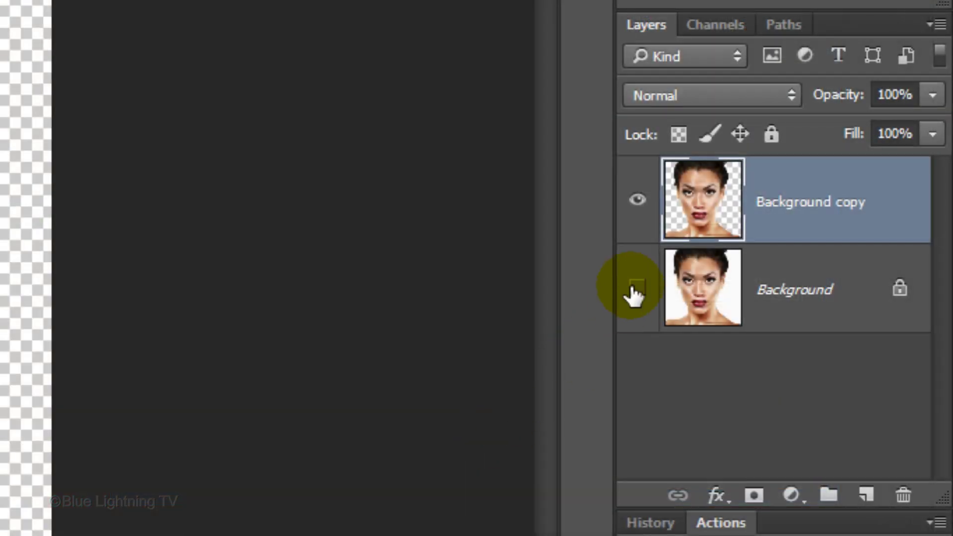
Reset default colours and fill the visible Background layer with solid white.
{"action": "left_click", "coordinate": [636, 289]}
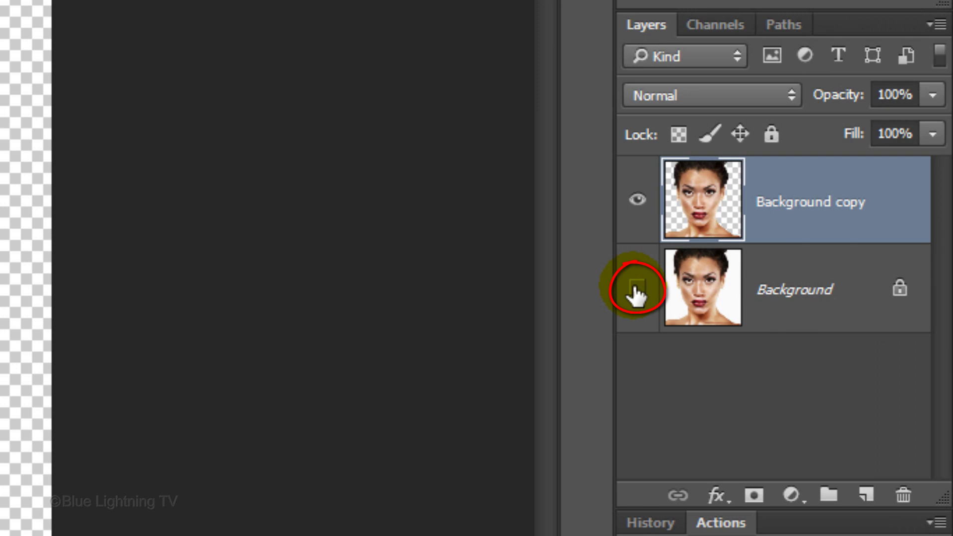
{"action": "left_click", "coordinate": [636, 289]}
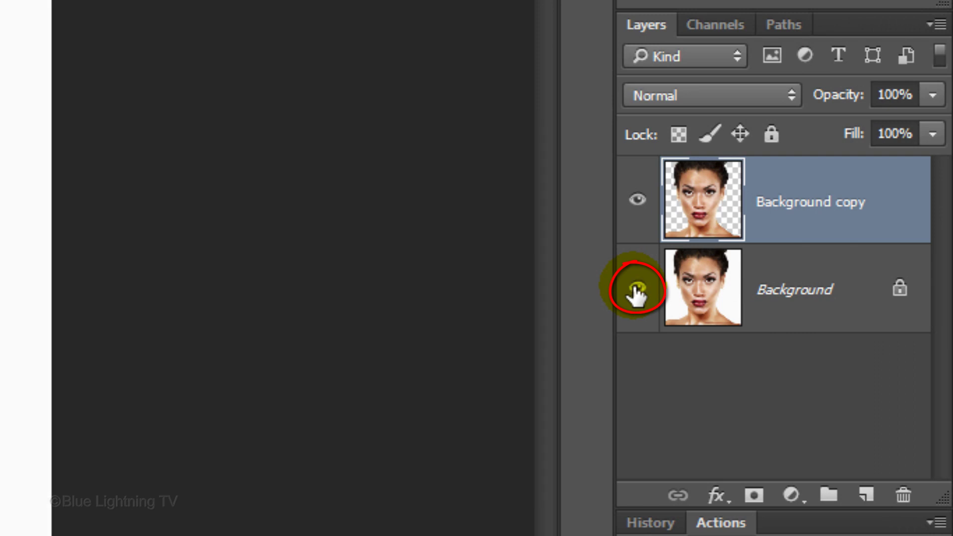
{"action": "left_click", "coordinate": [695, 294]}
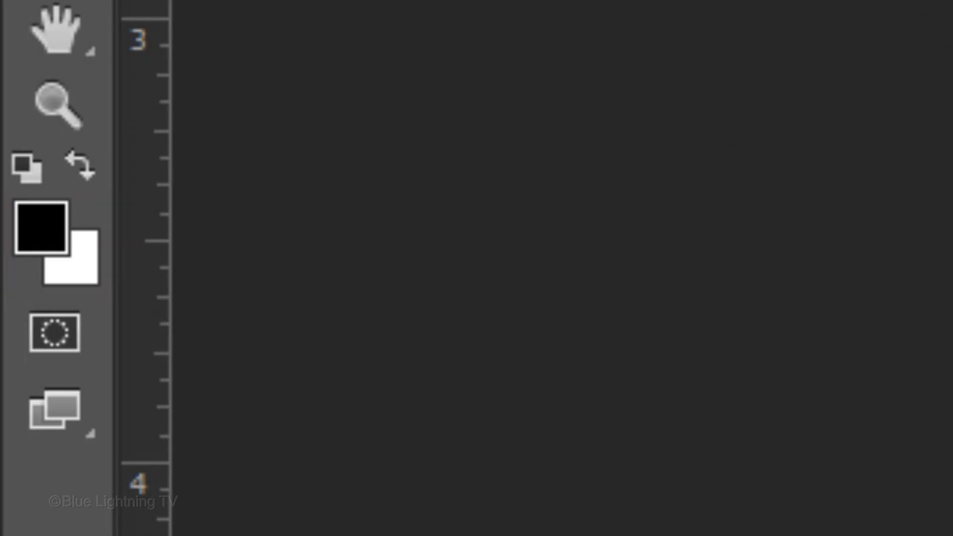
{"action": "key", "text": "d"}
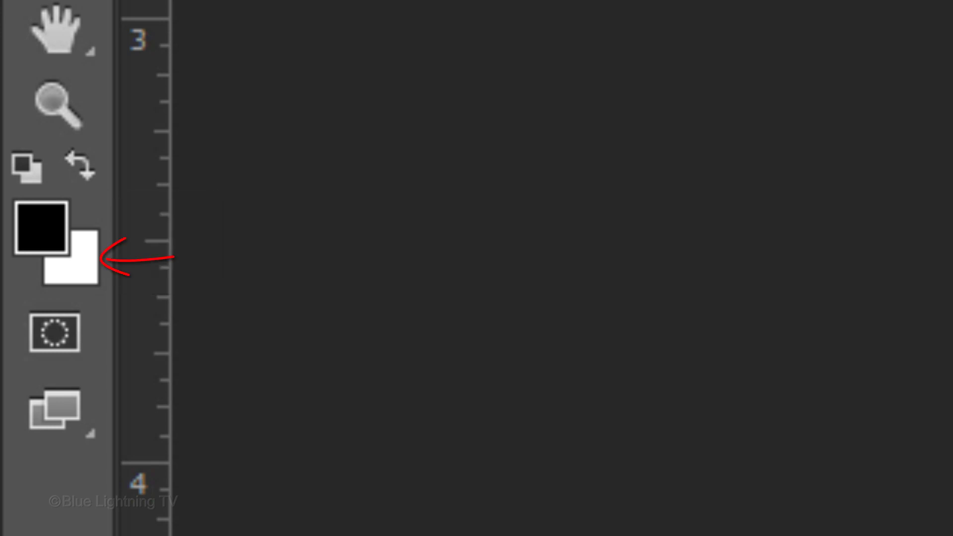
{"action": "left_click", "coordinate": [697, 295]}
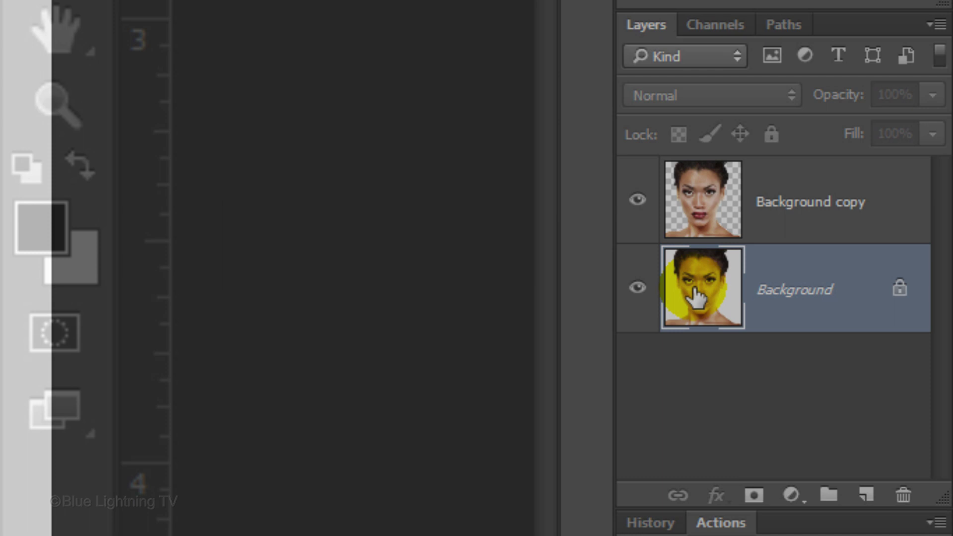
{"action": "key", "text": "ctrl+Delete"}
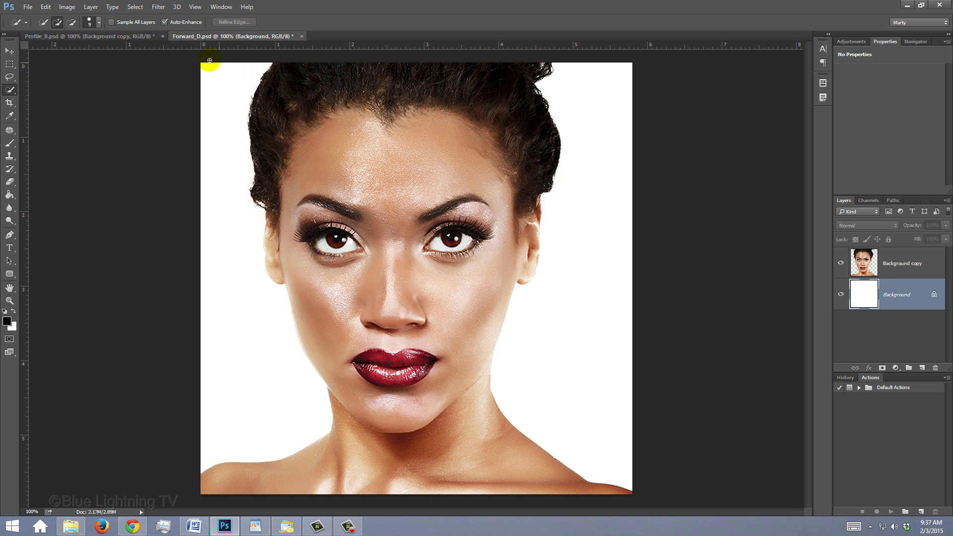
Copy the masked profile layer from Profile_B.psd into Forward_D.psd, Shift-dropped centred.
{"action": "left_click", "coordinate": [130, 37]}
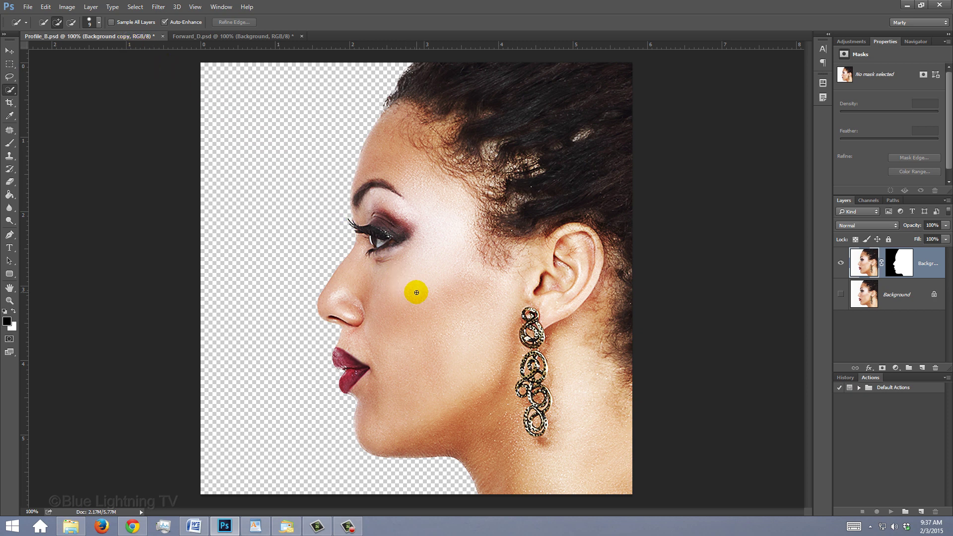
{"action": "key", "text": "v"}
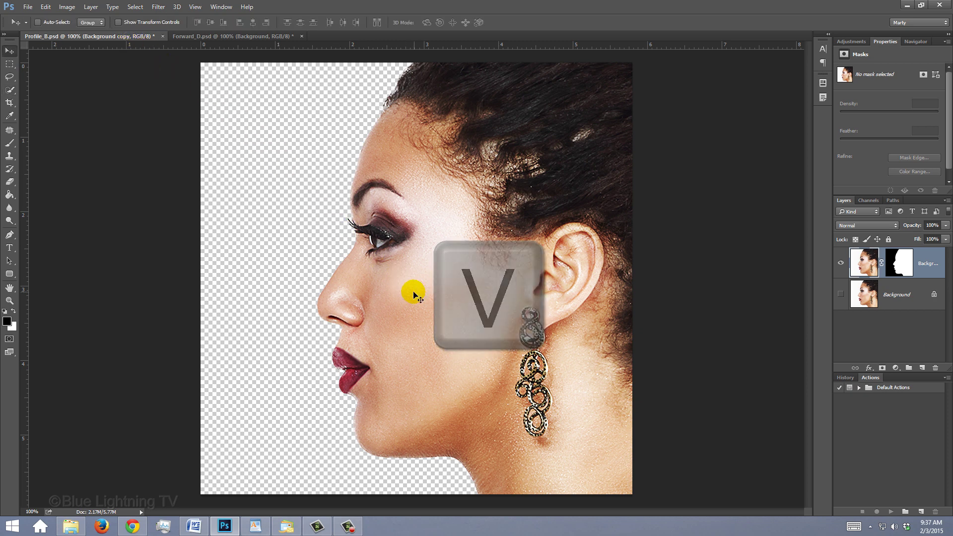
{"action": "left_click_drag", "start_coordinate": [404, 292], "coordinate": [254, 39]}
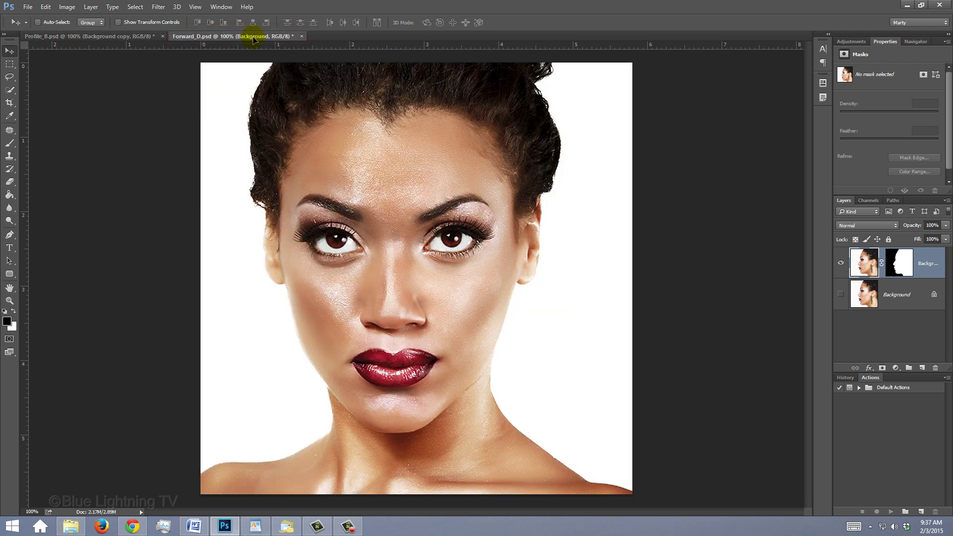
{"action": "key", "text": "shift"}
{"action": "left_click_drag", "start_coordinate": [253, 38], "coordinate": [441, 308]}
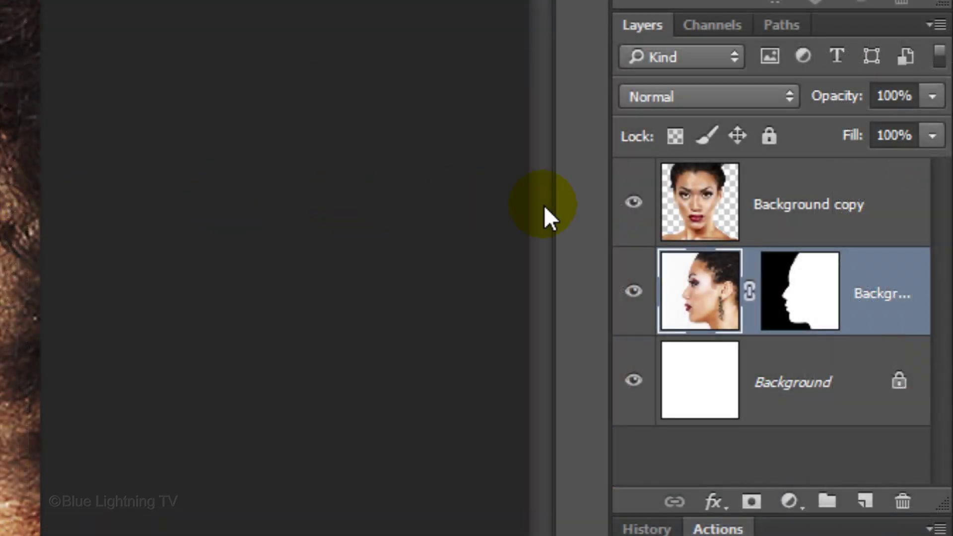
Move the profile mask onto the forward face layer, hide the profile layer, and unlink the mask.
{"action": "left_click_drag", "start_coordinate": [702, 203], "coordinate": [687, 343]}
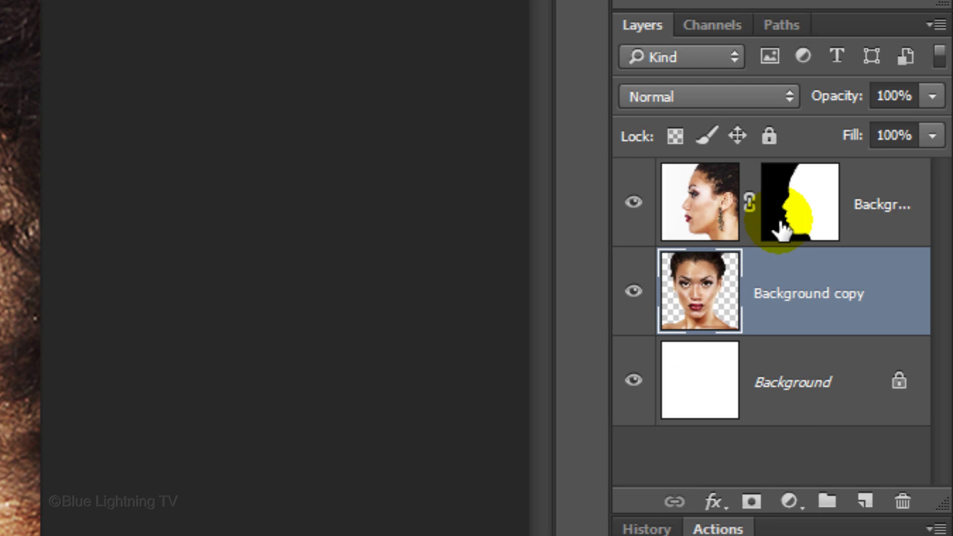
{"action": "left_click_drag", "start_coordinate": [791, 203], "coordinate": [797, 308]}
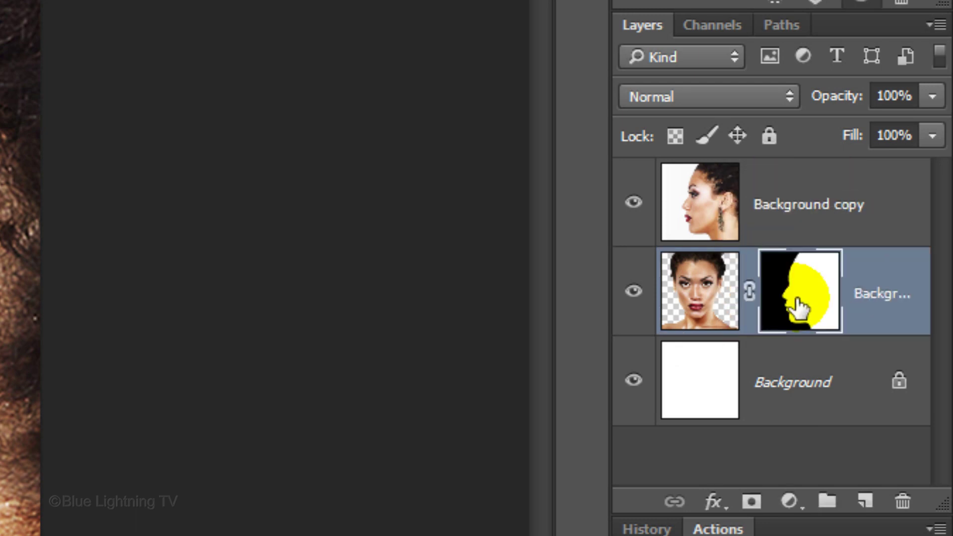
{"action": "left_click", "coordinate": [633, 202]}
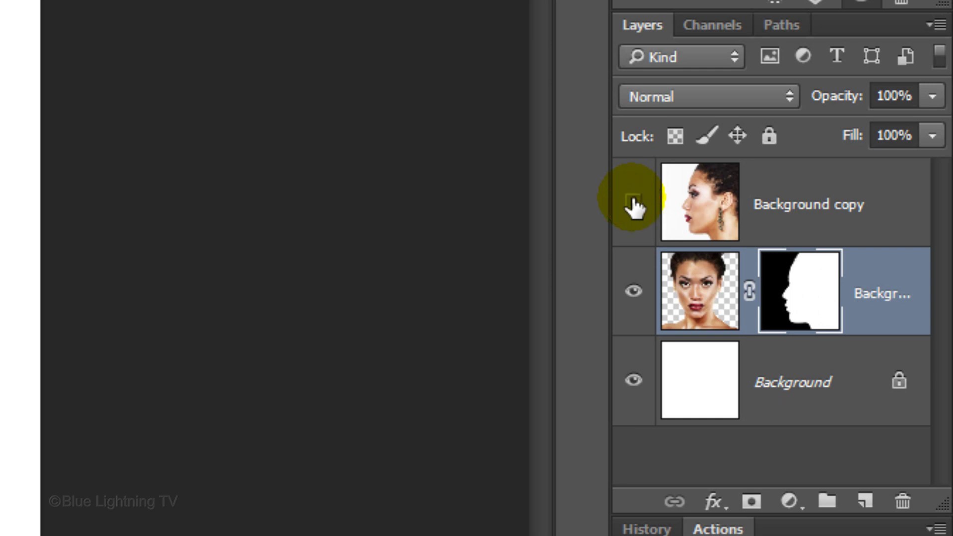
{"action": "left_click", "coordinate": [633, 203]}
{"action": "left_click", "coordinate": [633, 203]}
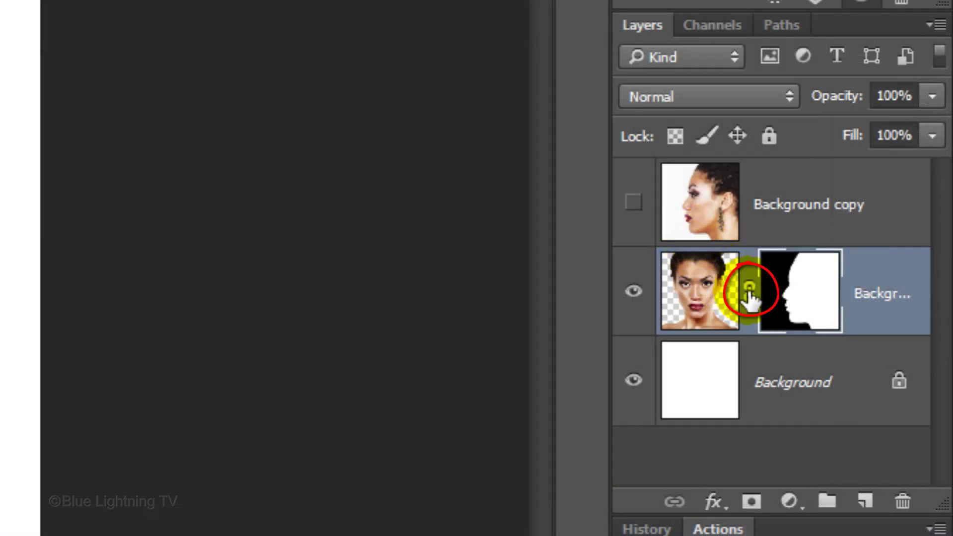
{"action": "left_click", "coordinate": [749, 288]}
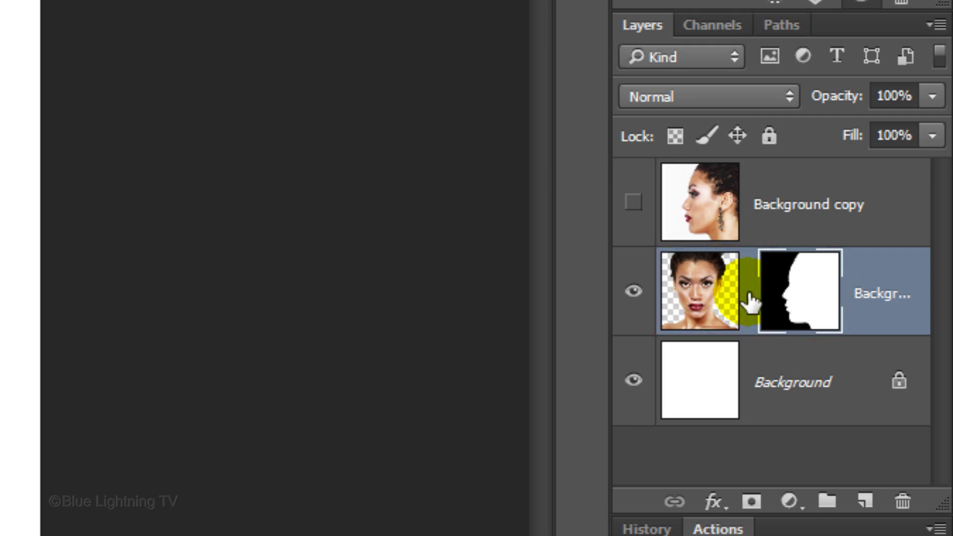
{"action": "left_click", "coordinate": [700, 300]}
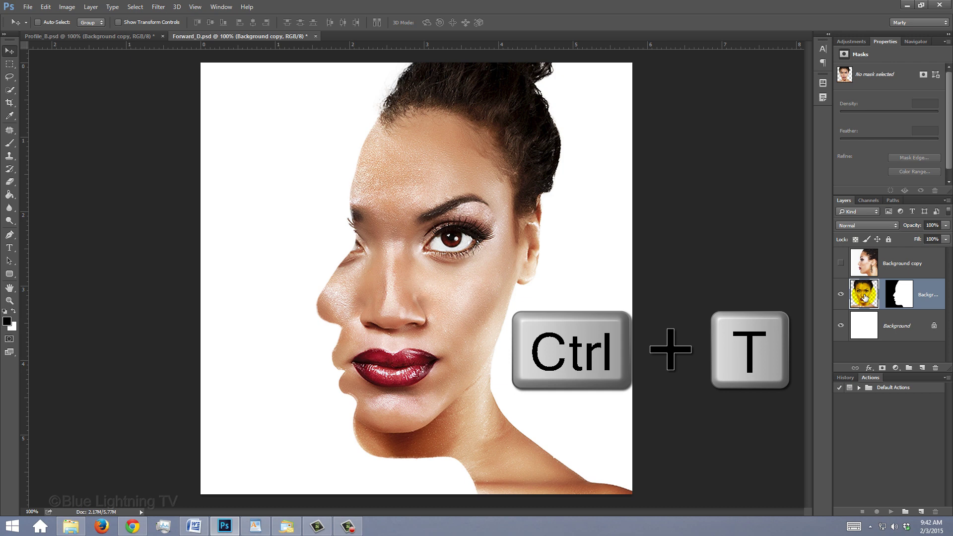
Scale the forward face to about 104.83% and shift it left so eye and lips align.
{"action": "key", "text": "ctrl+t"}
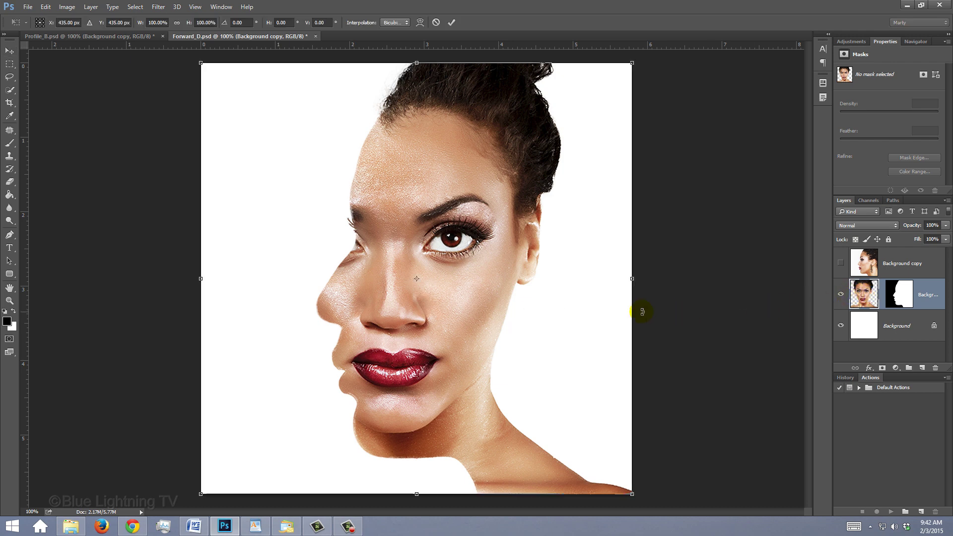
{"action": "left_click_drag", "start_coordinate": [560, 318], "coordinate": [520, 325]}
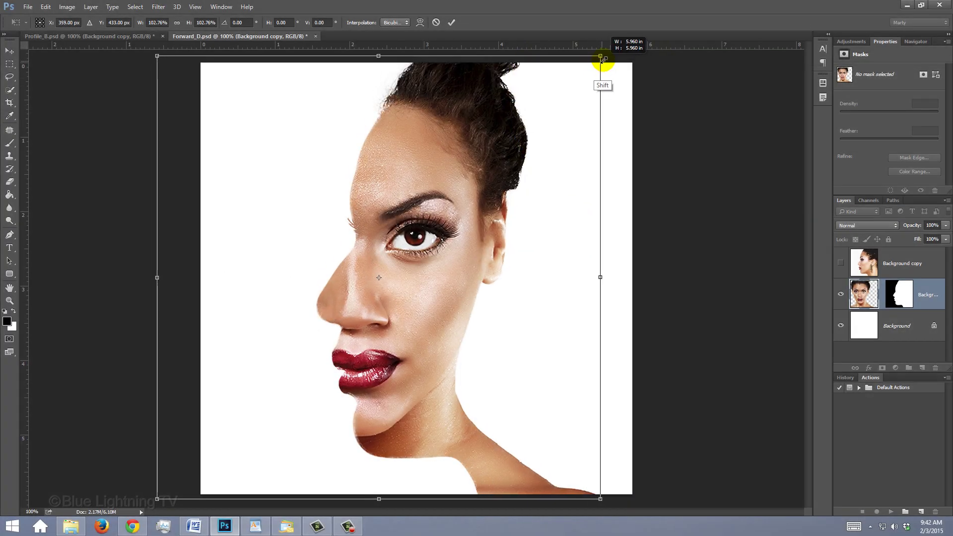
{"action": "left_click_drag", "start_coordinate": [603, 60], "coordinate": [609, 48]}
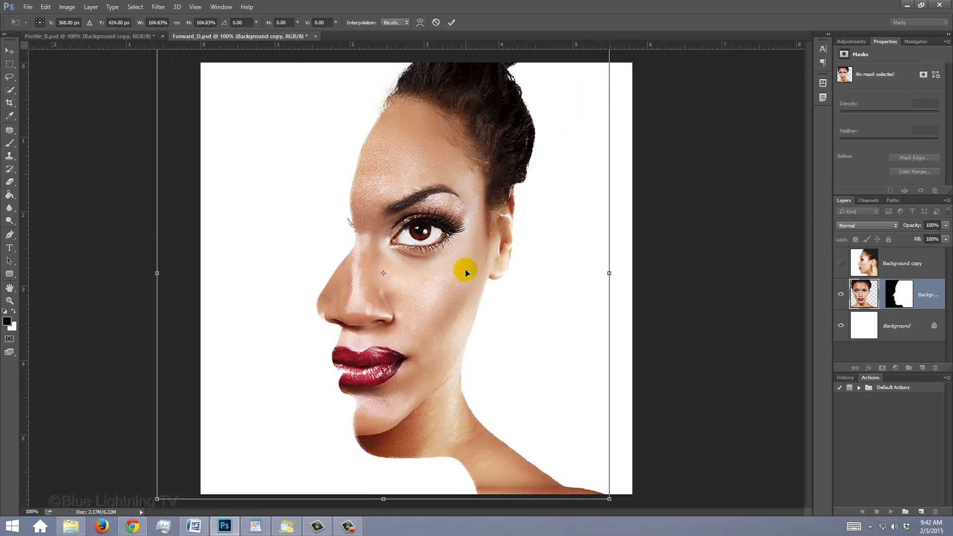
{"action": "left_click_drag", "start_coordinate": [465, 271], "coordinate": [446, 274]}
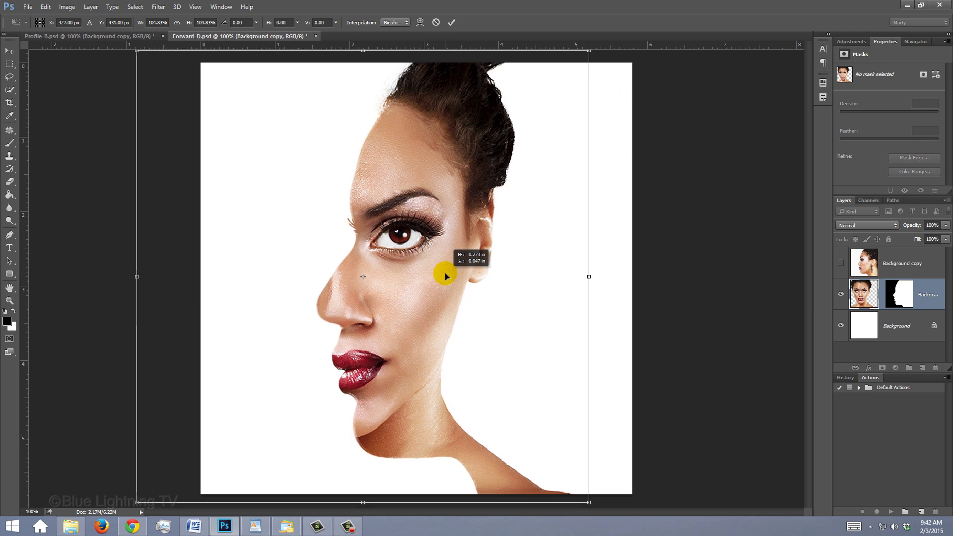
{"action": "key", "text": "Return"}
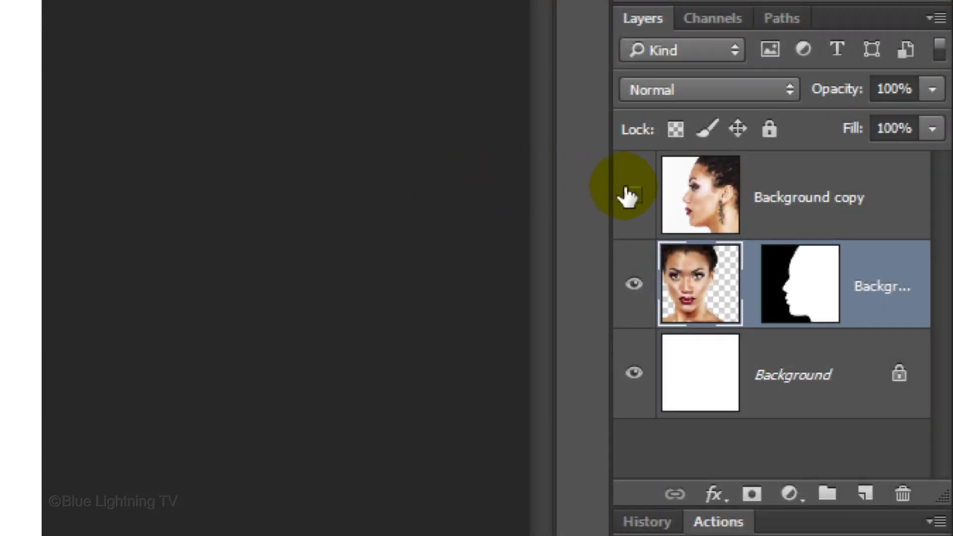
Show the profile layer, give it a mask inverted to black, and swap the foreground to white.
{"action": "left_click", "coordinate": [634, 197]}
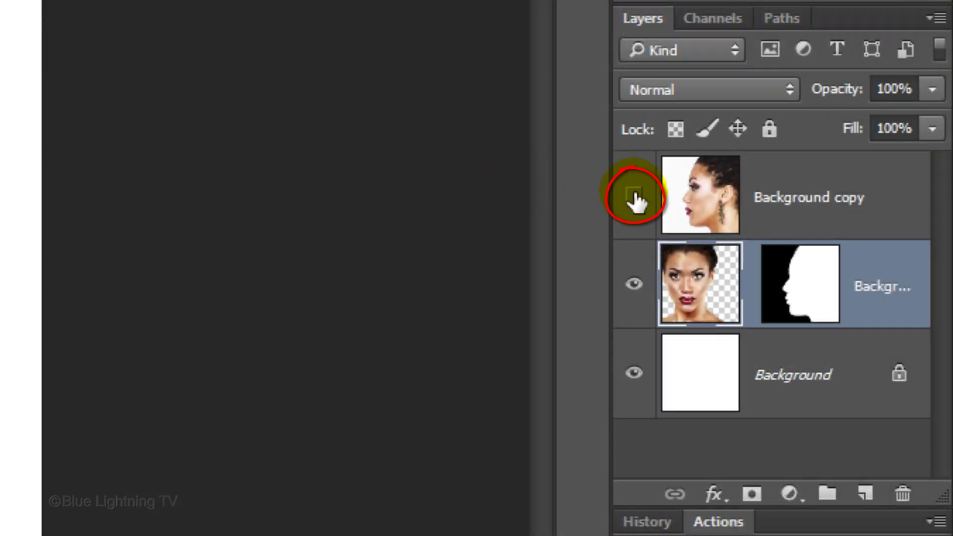
{"action": "left_click", "coordinate": [695, 201]}
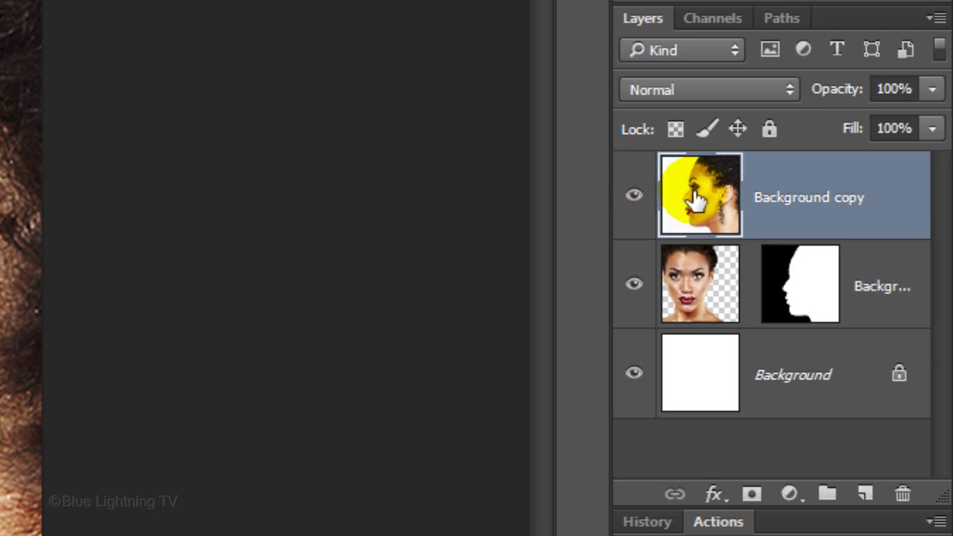
{"action": "left_click", "coordinate": [753, 494]}
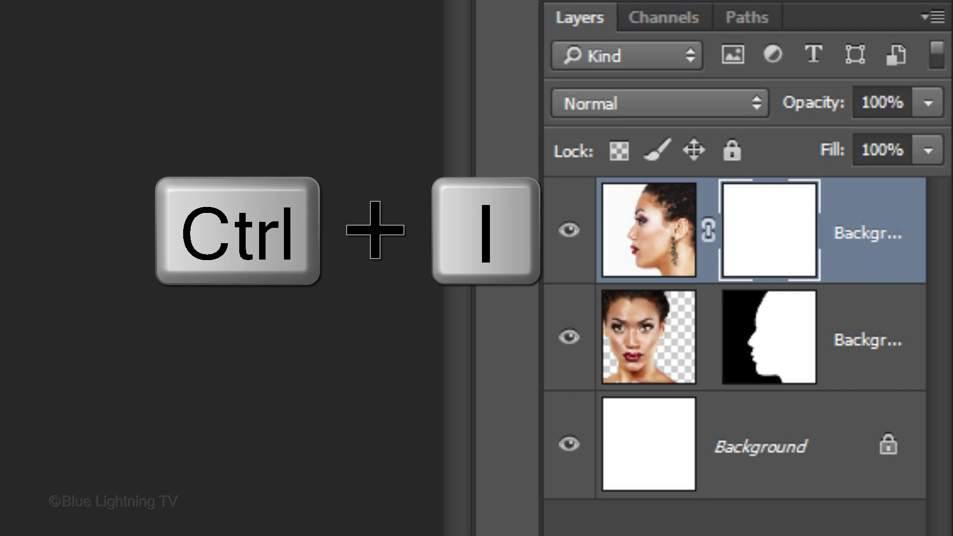
{"action": "key", "text": "ctrl+i"}
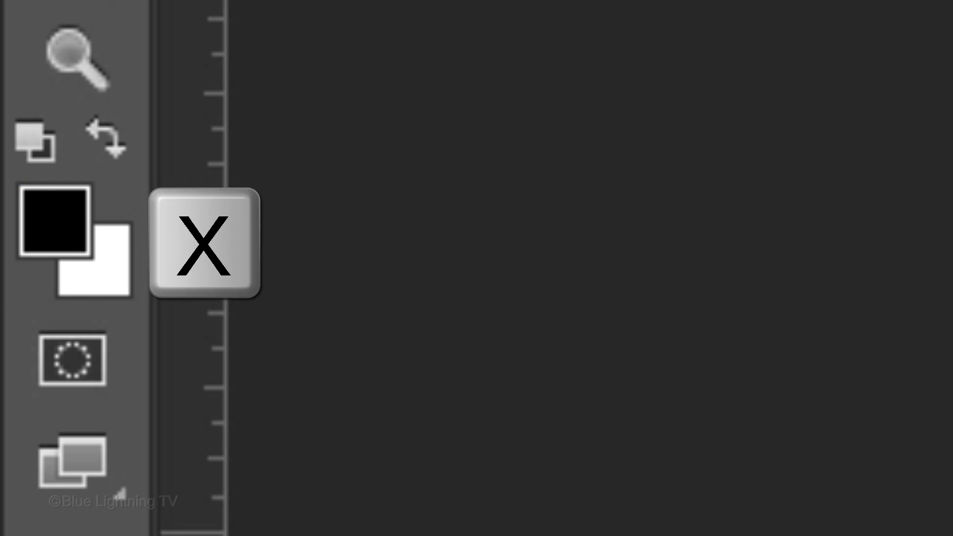
{"action": "key", "text": "x"}
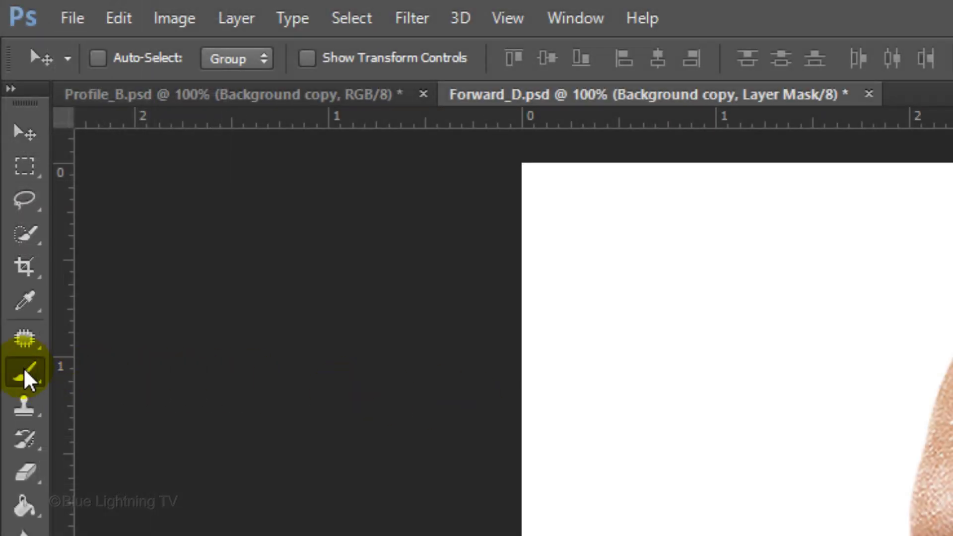
Switch to the Brush Tool and change its size from 50 px to 90 px with 0% hardness.
{"action": "left_click", "coordinate": [25, 375]}
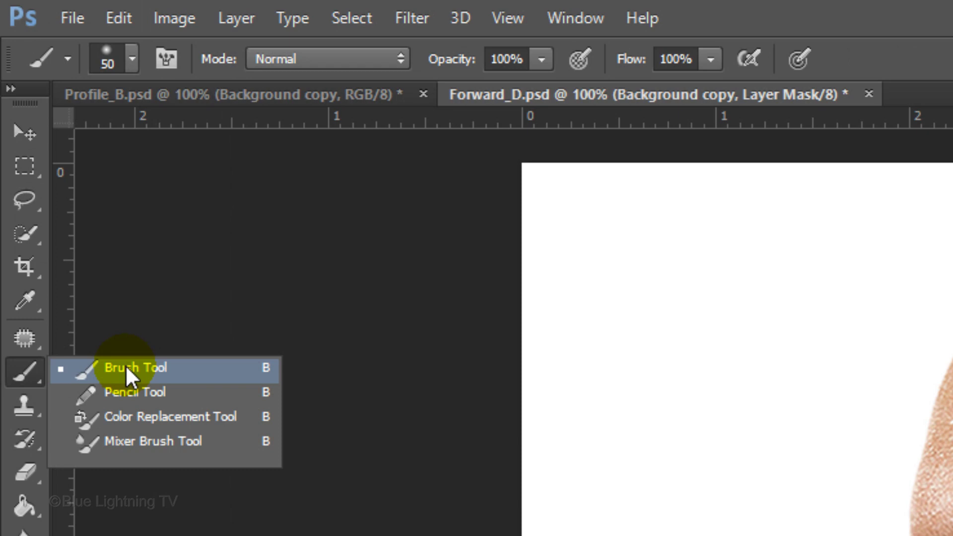
{"action": "left_click", "coordinate": [127, 370]}
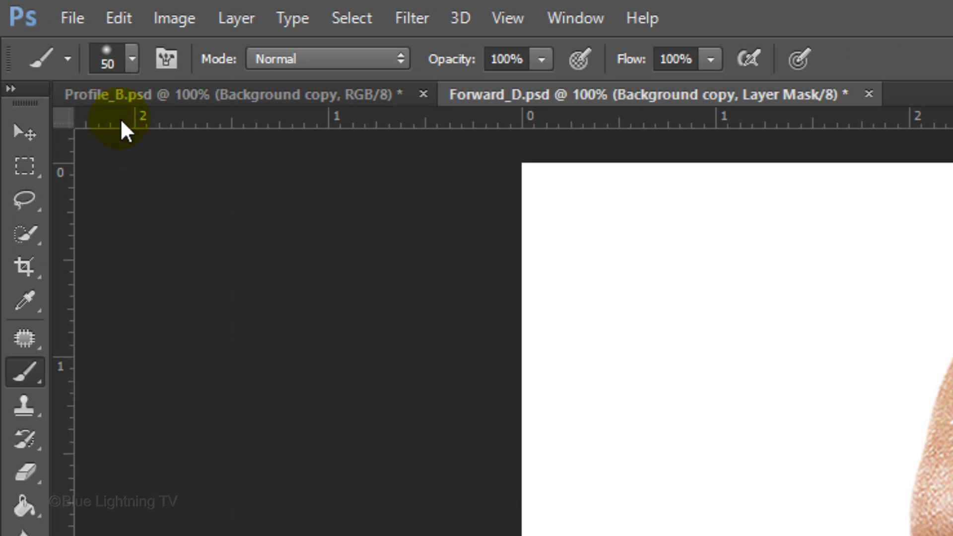
{"action": "left_click", "coordinate": [131, 58]}
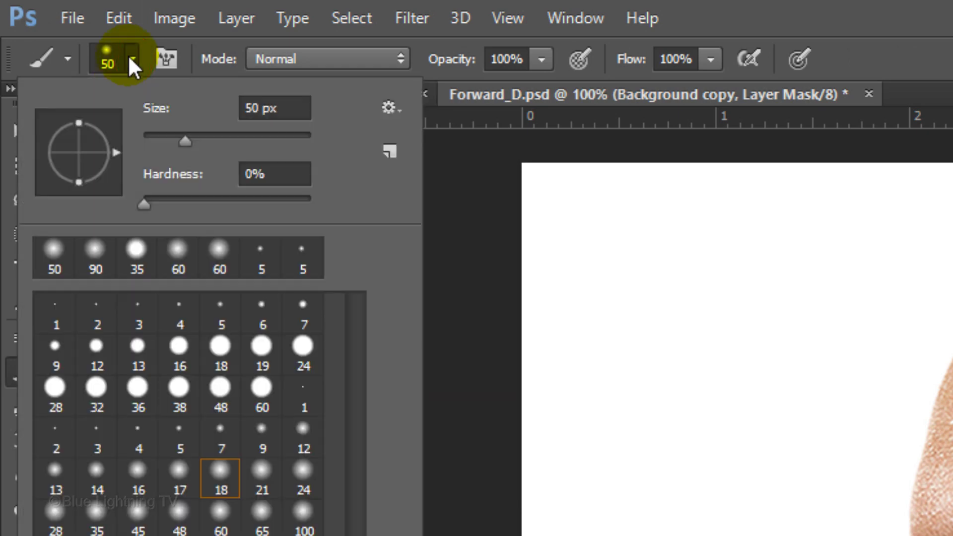
{"action": "left_click", "coordinate": [264, 107]}
{"action": "key", "text": "BackSpace"}
{"action": "key", "text": "BackSpace"}
{"action": "type", "text": "90"}
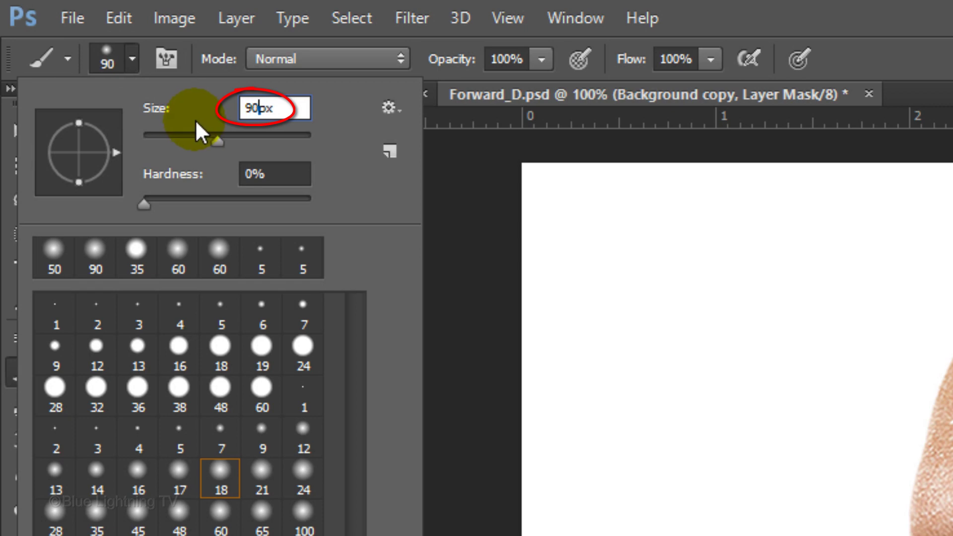